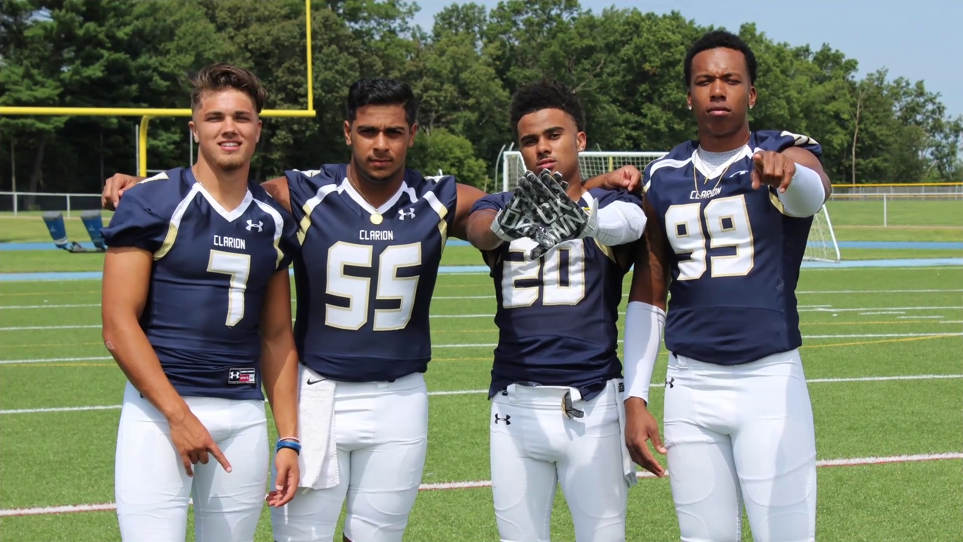
Duplicate the team photo on slide 1 and move the copy aside to expose the original behind it
key("Escape")
left_click(519, 337)
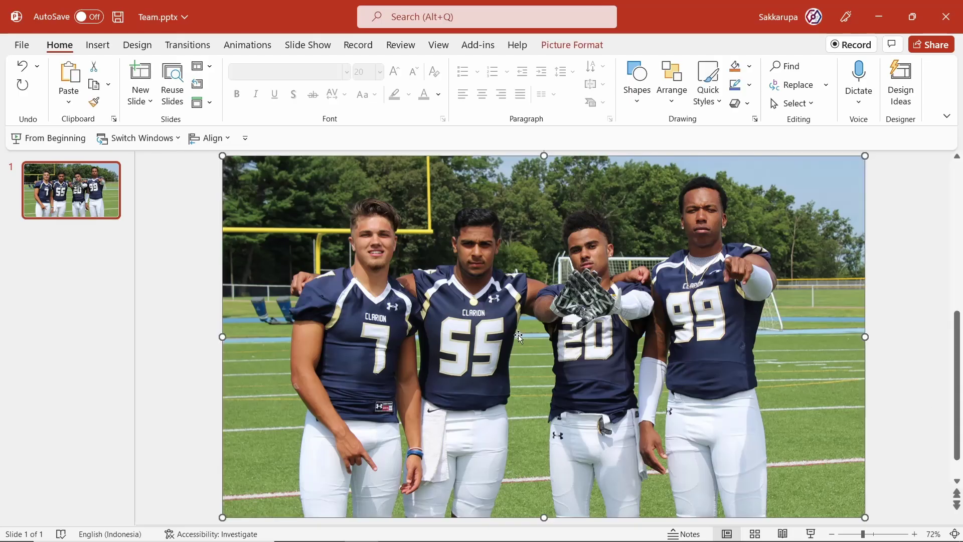
left_click_drag(519, 337, 608, 315)
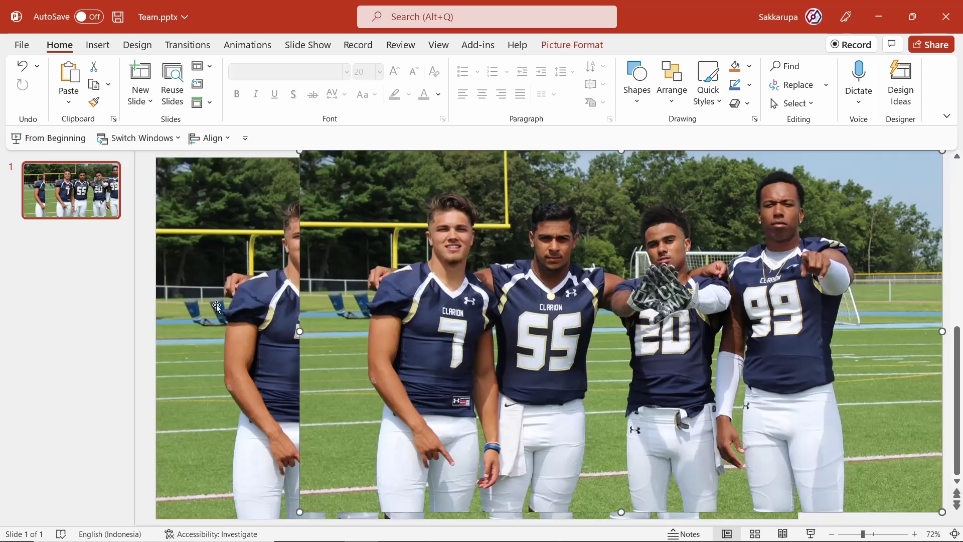
Recolor the rear team photo with Gray, Accent color 3 Light and put the colored copy back exactly over it
left_click(217, 305)
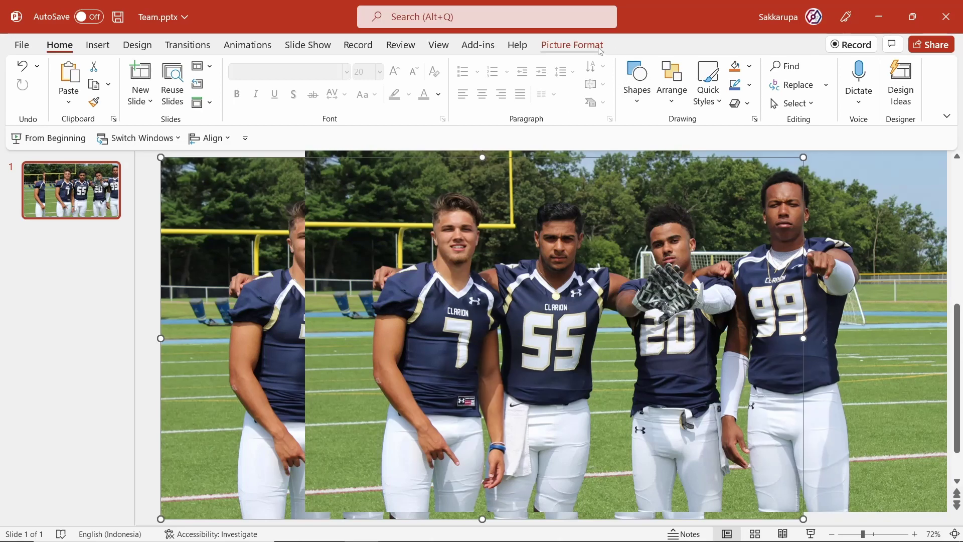
left_click(572, 45)
left_click(148, 66)
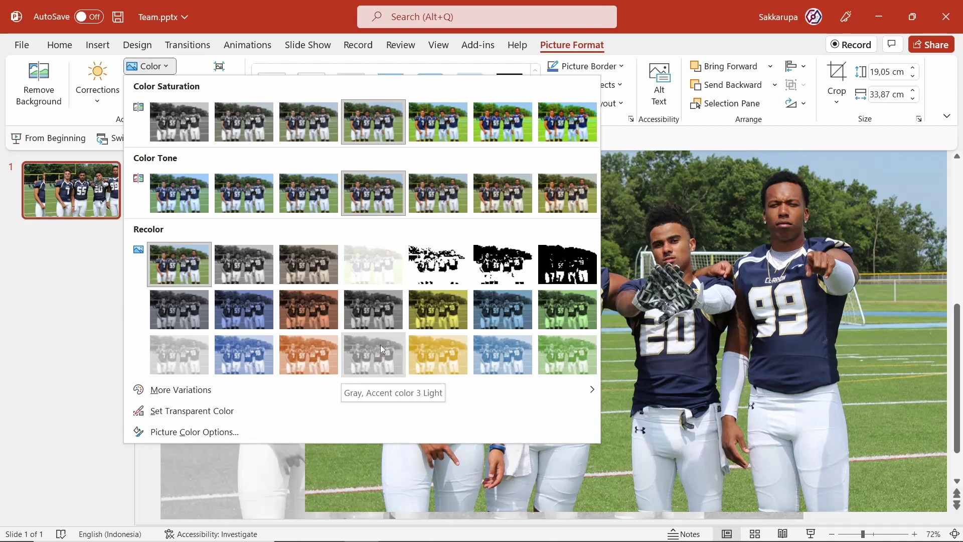
key("Escape")
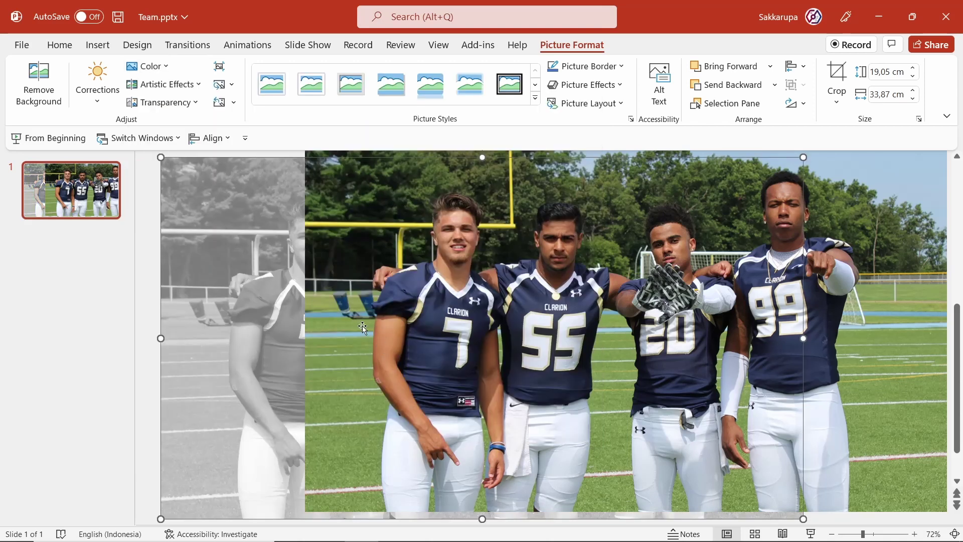
left_click_drag(335, 279, 198, 290)
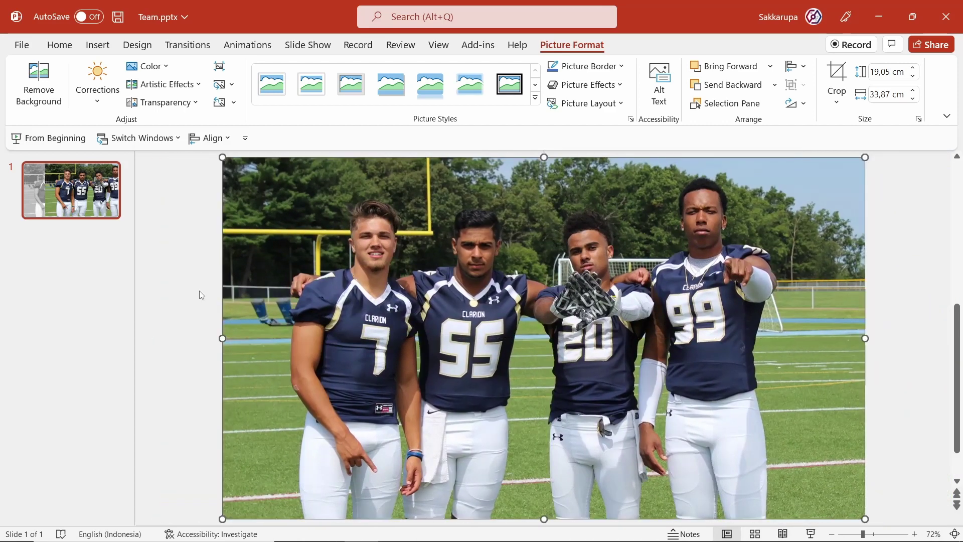
left_click(191, 284)
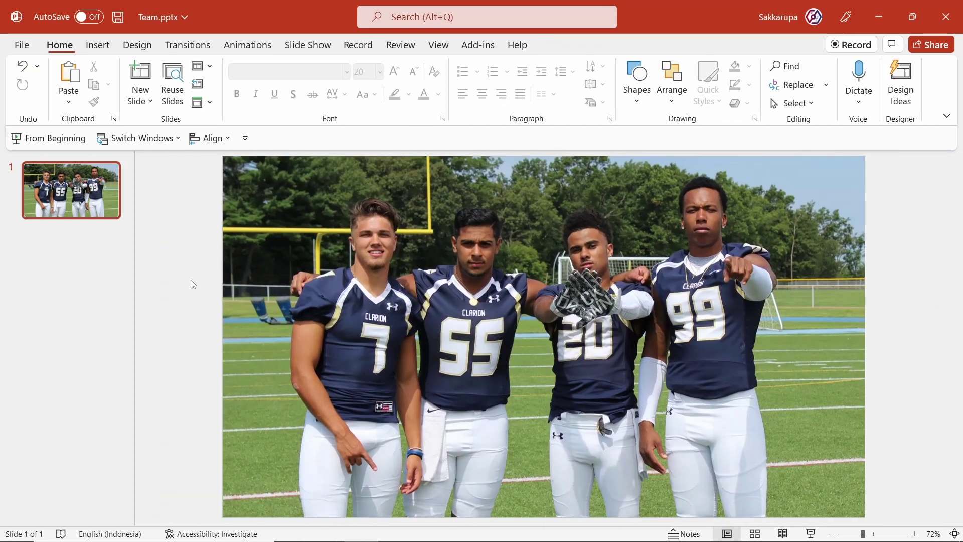
Duplicate slide 1
right_click(67, 183)
left_click(150, 333)
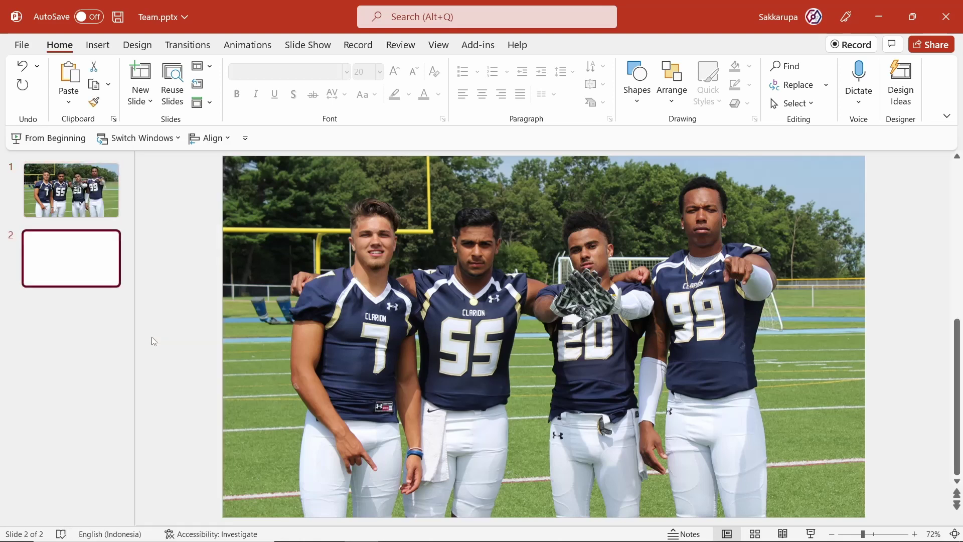
Enlarge both stacked photos on slide 2 proportionally to about 39.2 by 22 cm and shift them up to center them vertically
left_click(413, 276)
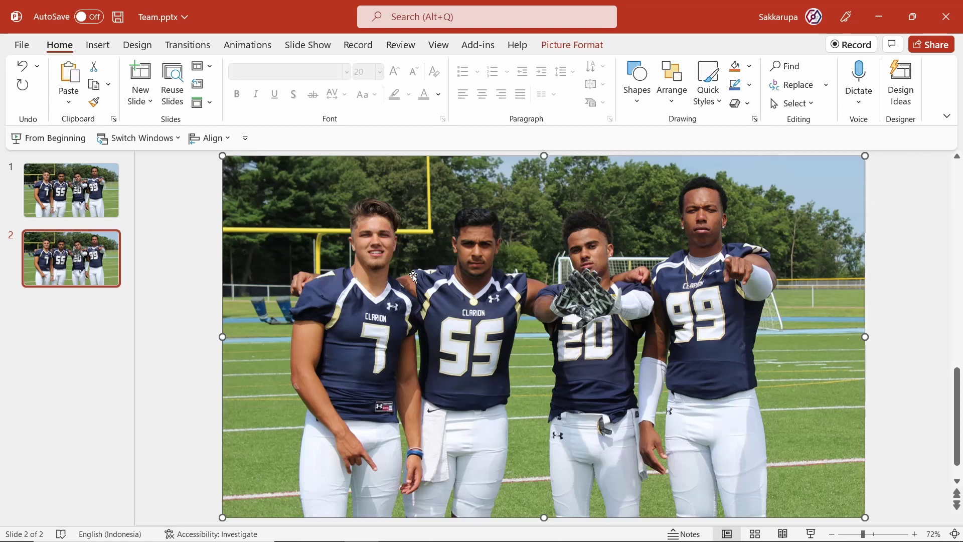
scroll(414, 276, "down", 2)
scroll(414, 276, "up", 2)
scroll(414, 276, "down", 2)
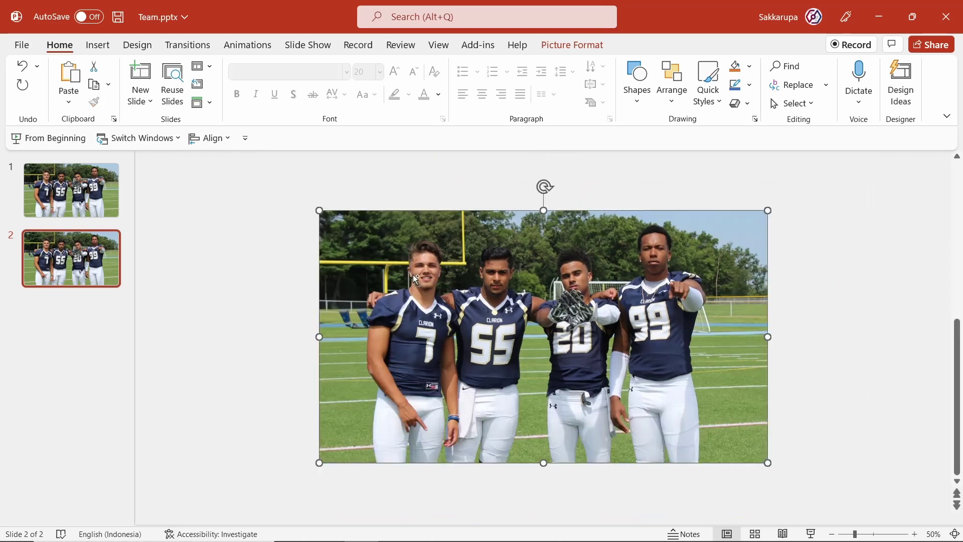
left_click_drag(767, 464, 802, 502)
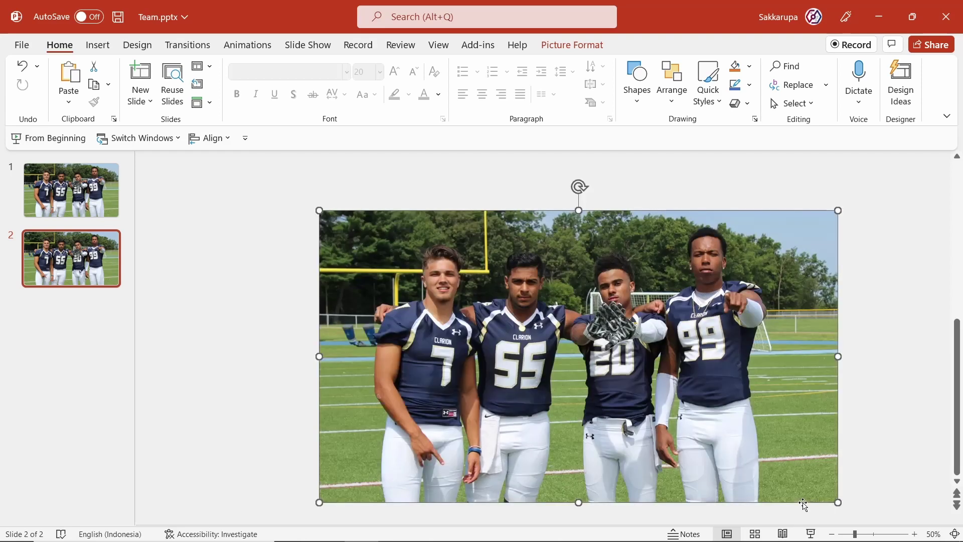
left_click_drag(812, 469, 803, 433)
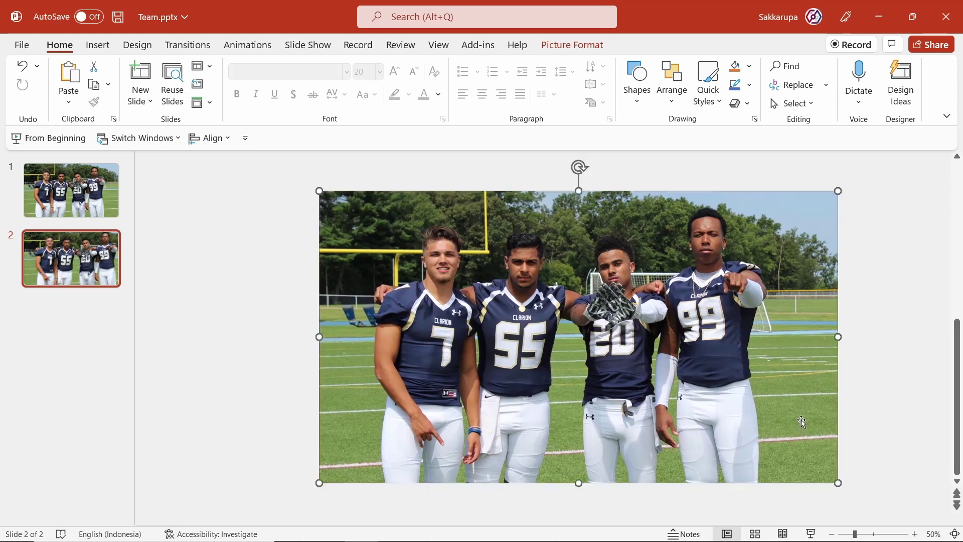
left_click(871, 354)
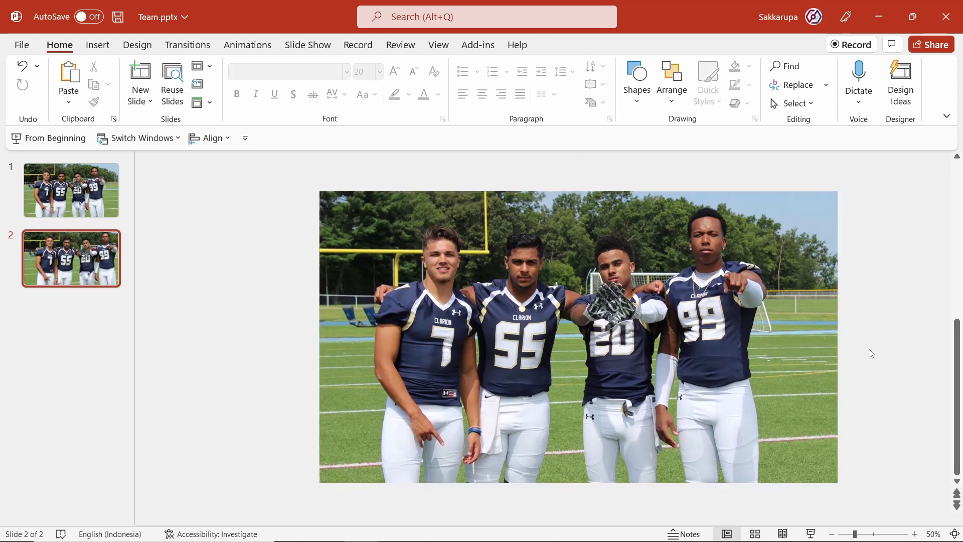
Crop the colored front photo on slide 2 to an oval shape
left_click(658, 247)
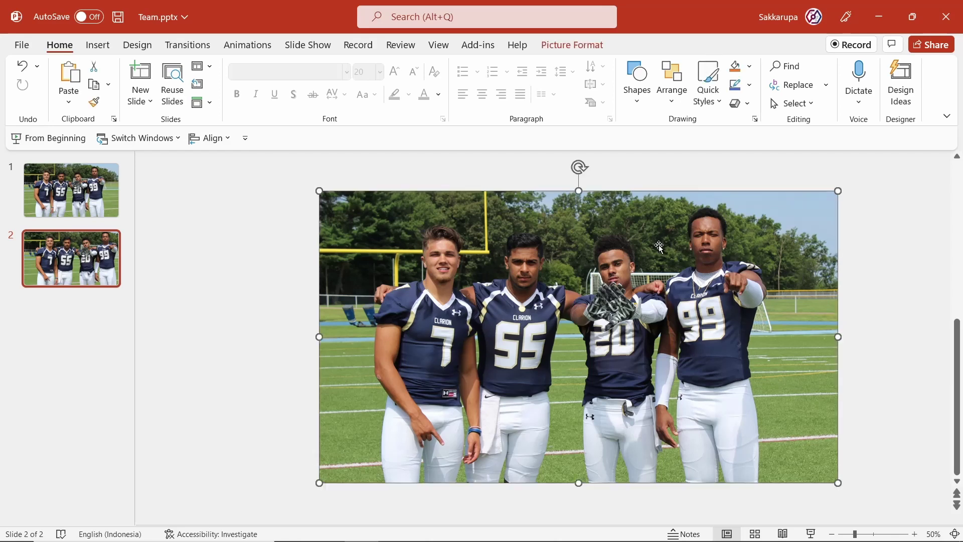
left_click(587, 49)
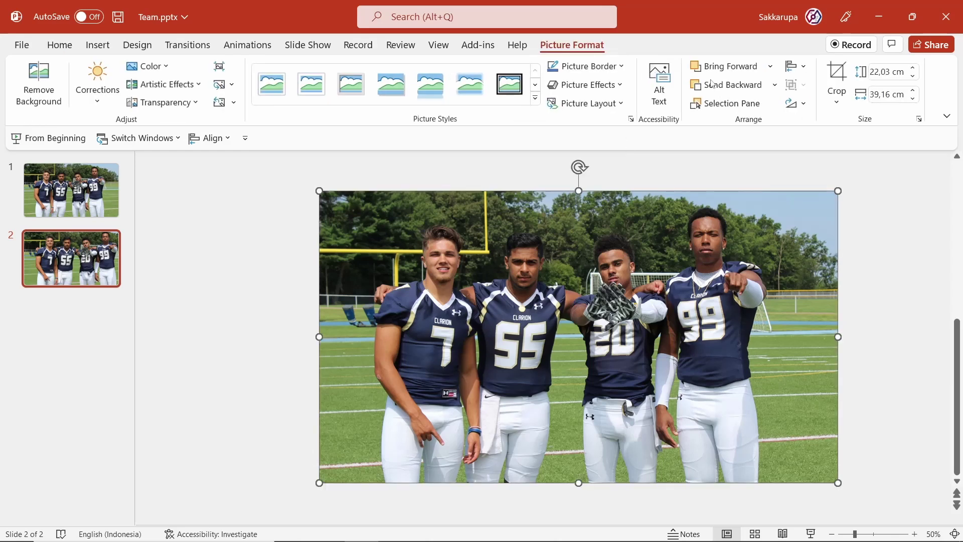
left_click(835, 99)
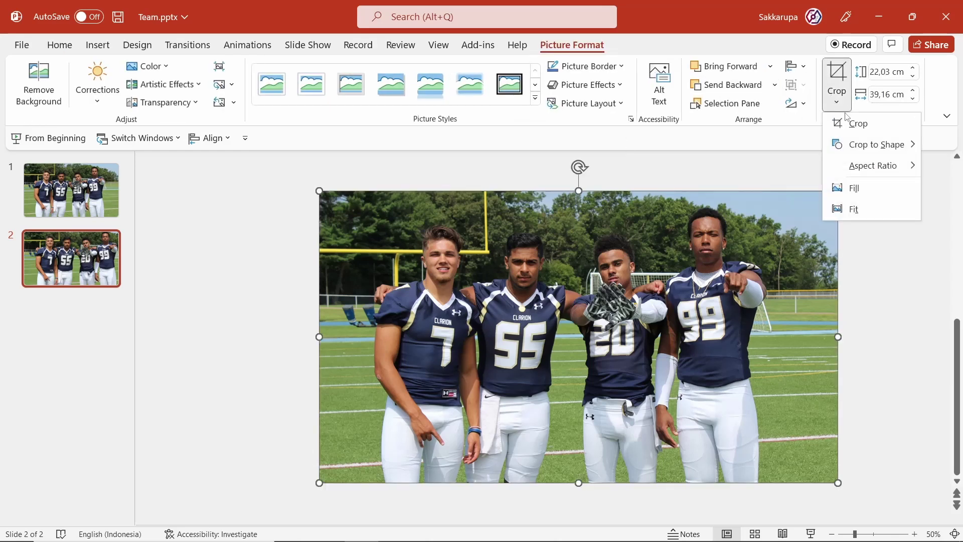
mouse_move(872, 149)
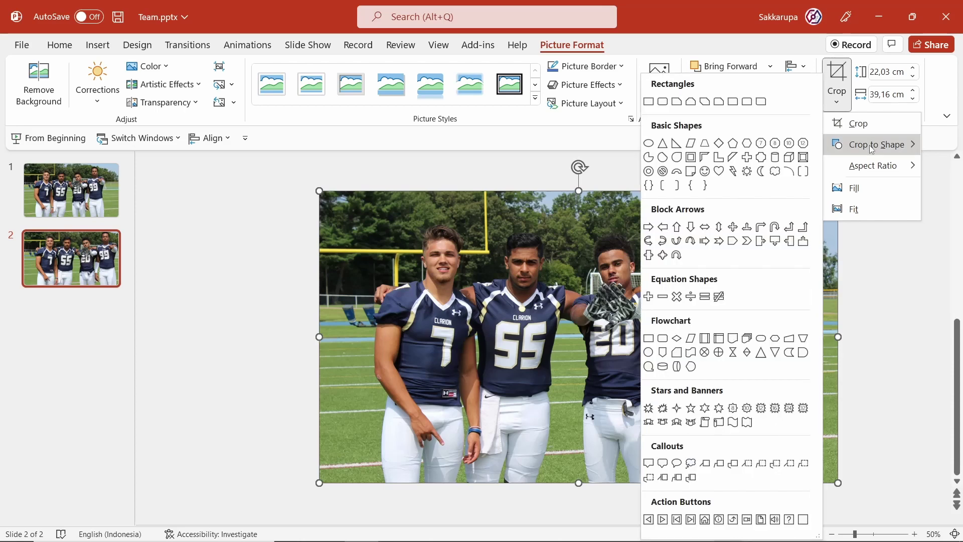
left_click(648, 144)
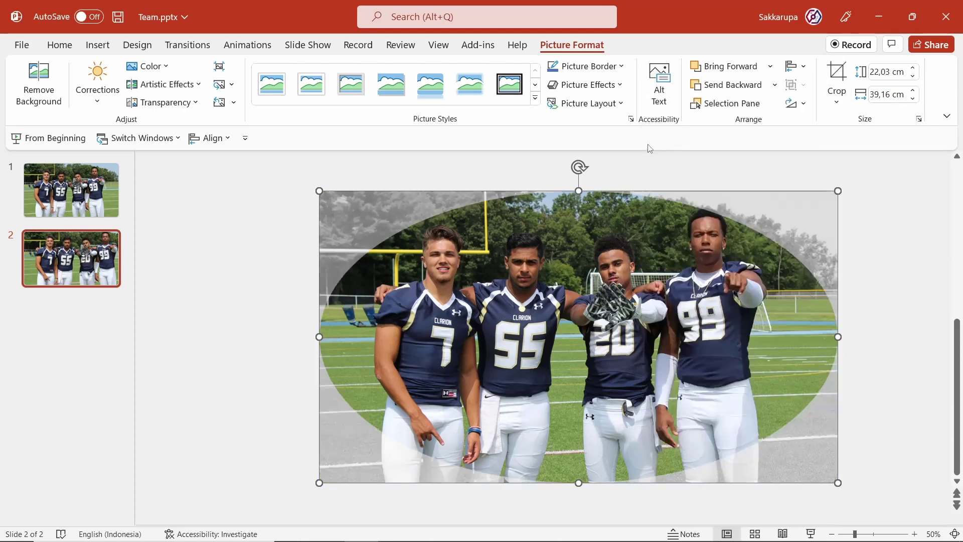
left_click(875, 225)
Reduce the oval crop to about 9.6 cm wide and 16.7 cm high around player number 7's head and torso
left_click(658, 260)
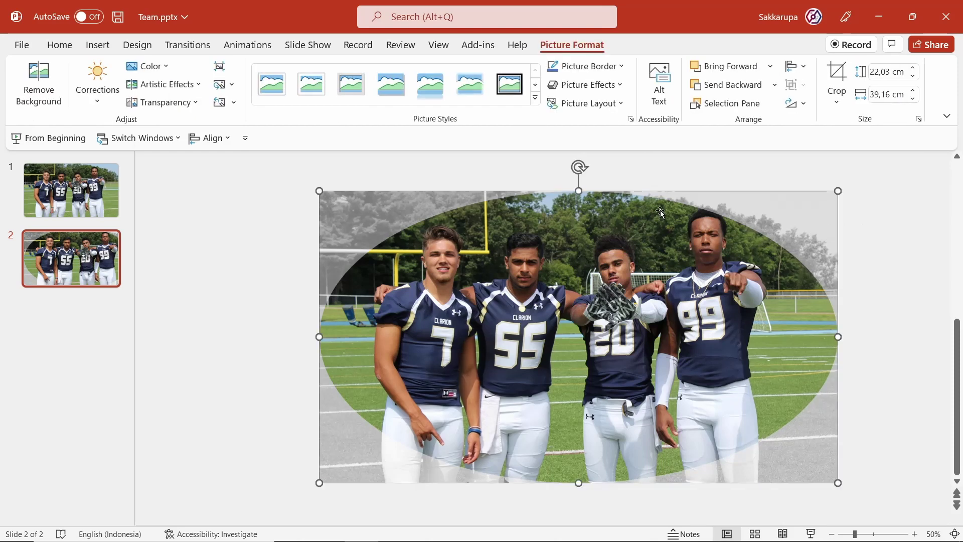
left_click(846, 75)
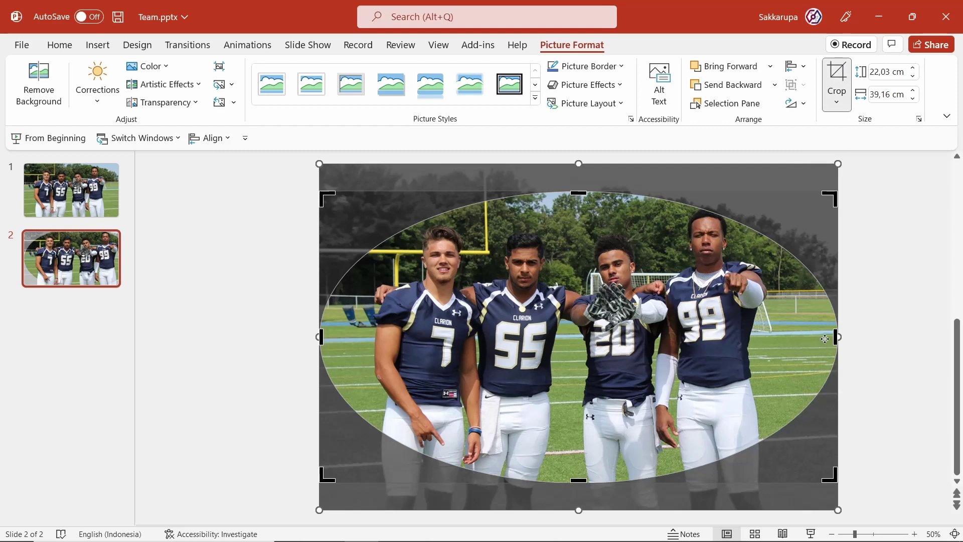
left_click_drag(827, 336, 491, 345)
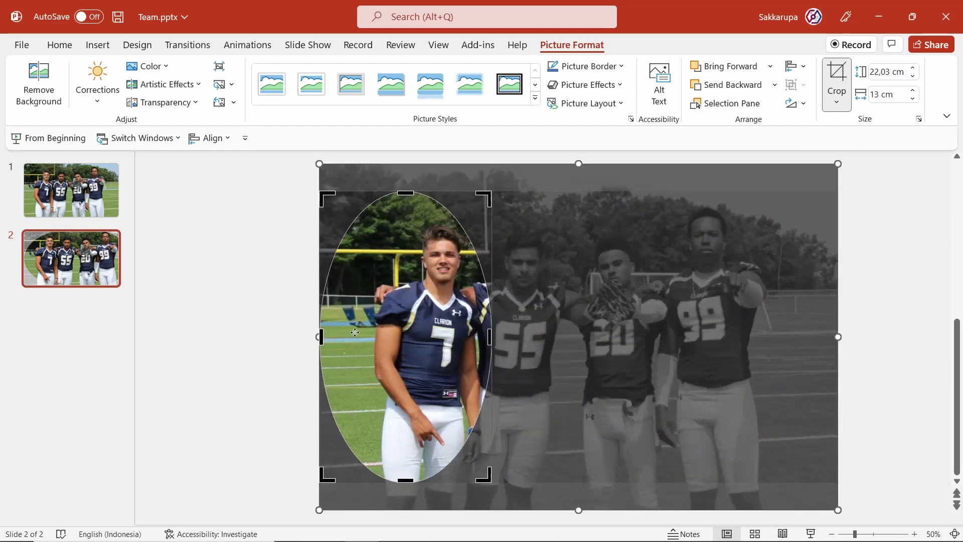
left_click_drag(323, 334, 364, 334)
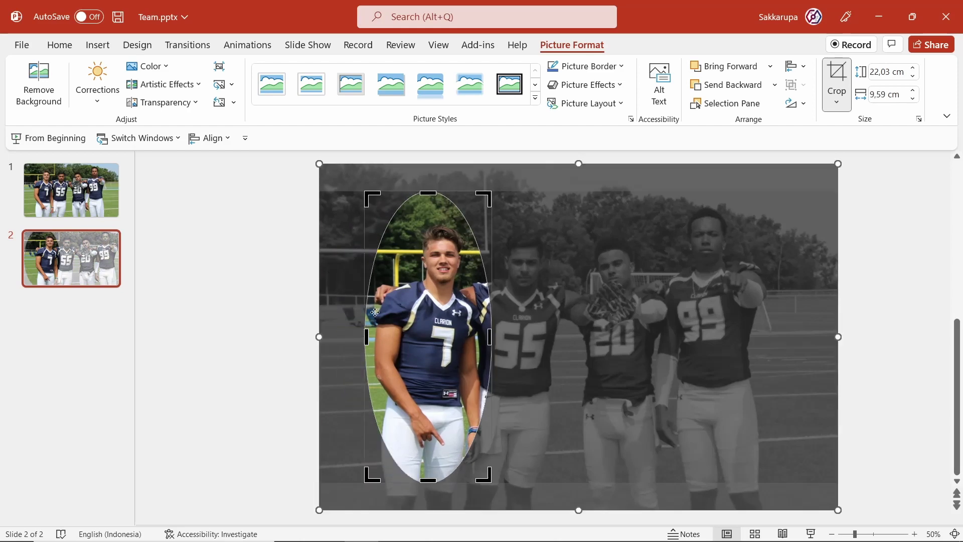
left_click_drag(436, 191, 442, 211)
left_click_drag(427, 482, 427, 430)
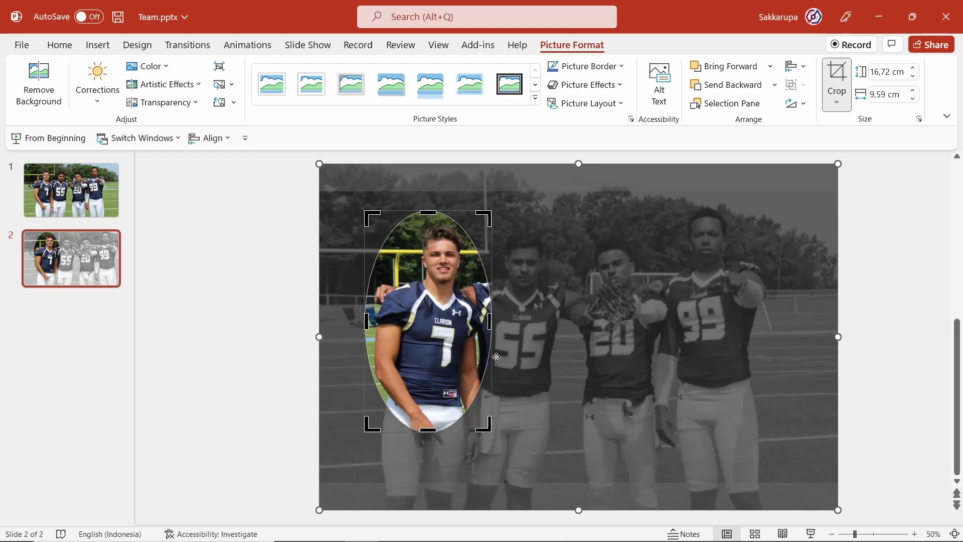
mouse_move(491, 374)
left_mouse_down()
mouse_move(499, 383)
mouse_move(493, 378)
left_mouse_up()
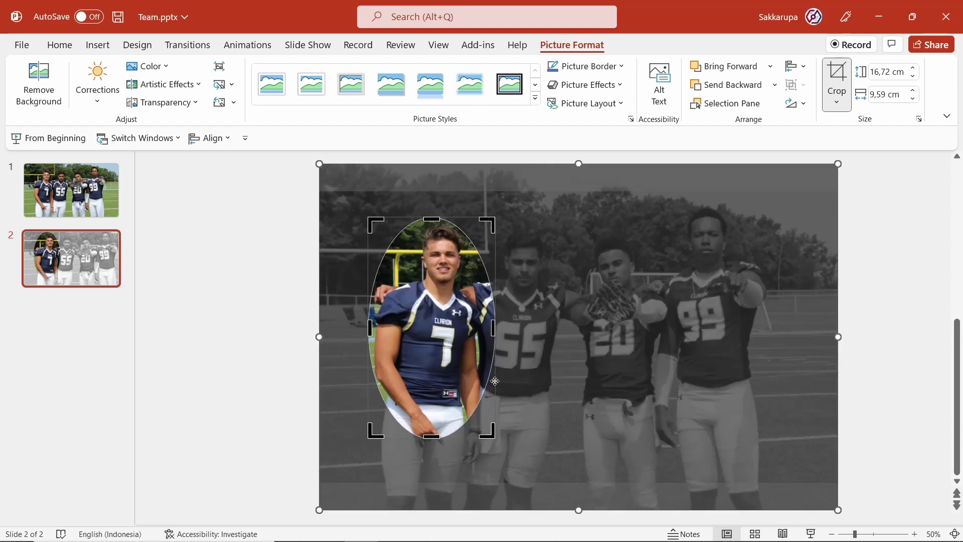
left_click(251, 262)
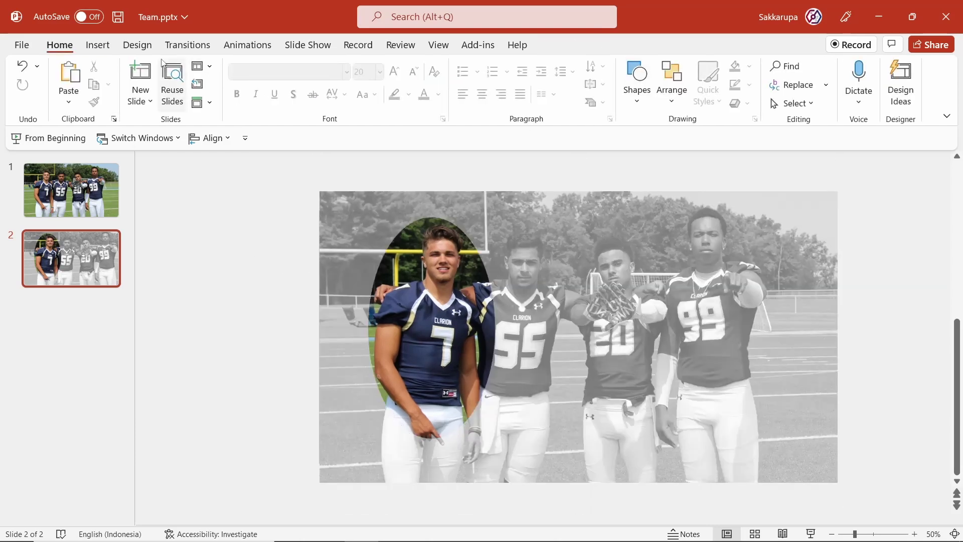
Add a text box beside player number 7's head with the player's full name and "Quarterback" on a second line
left_click(100, 45)
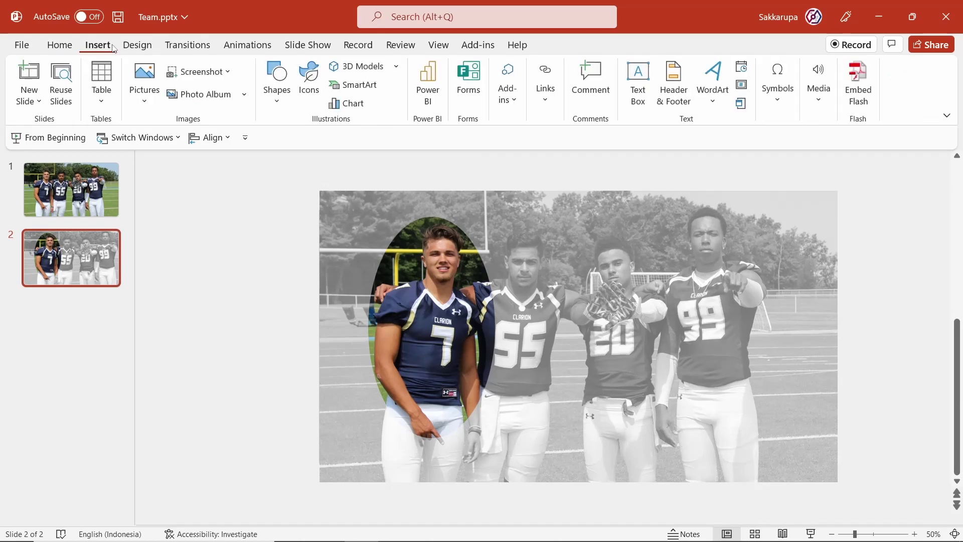
left_click(646, 83)
left_click(341, 216)
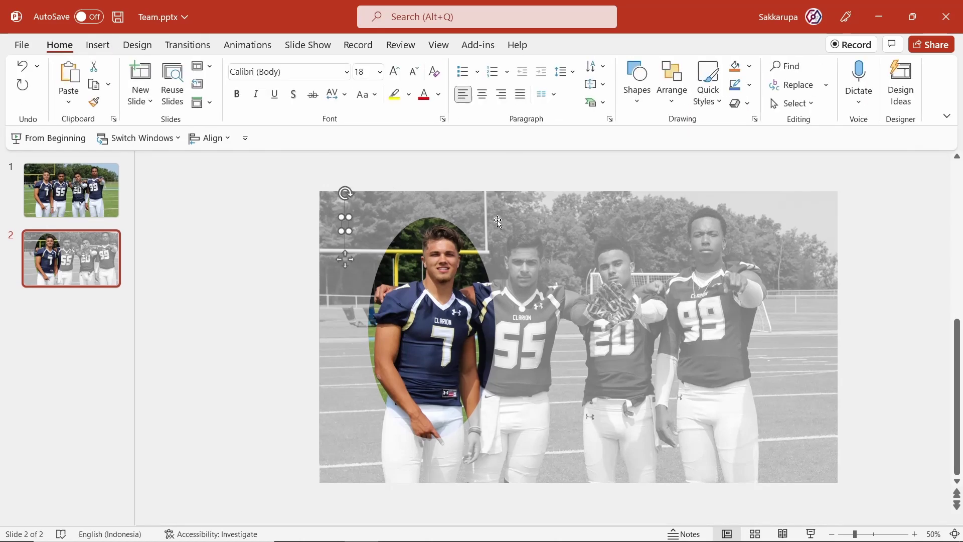
type("John")
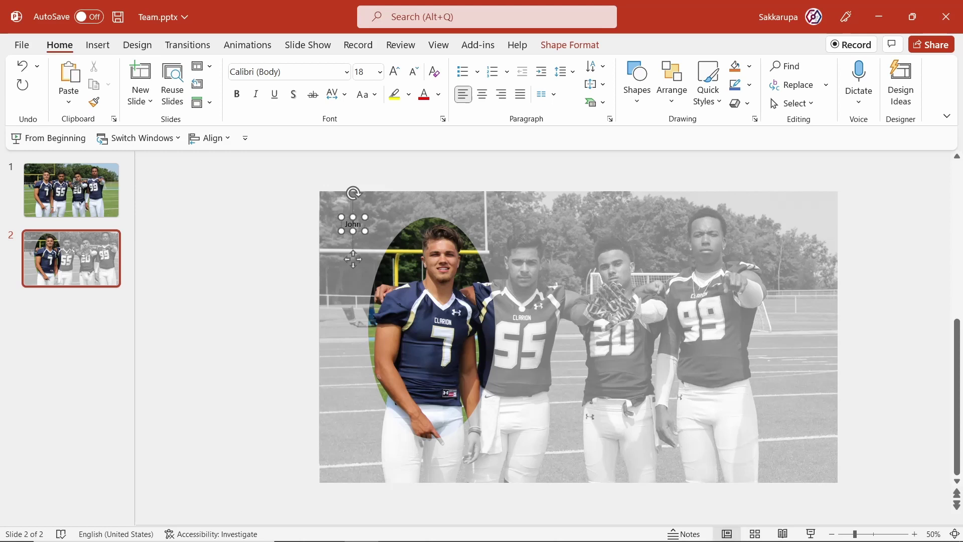
type(" Doe")
key("Return")
type("Quarterback")
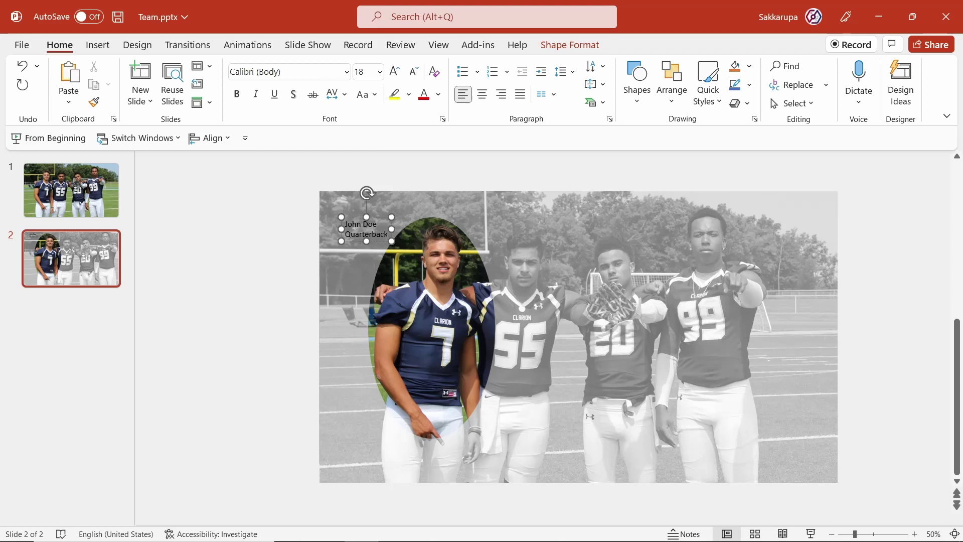
Set the player caption's font size to 20
left_click(381, 242)
left_click(394, 71)
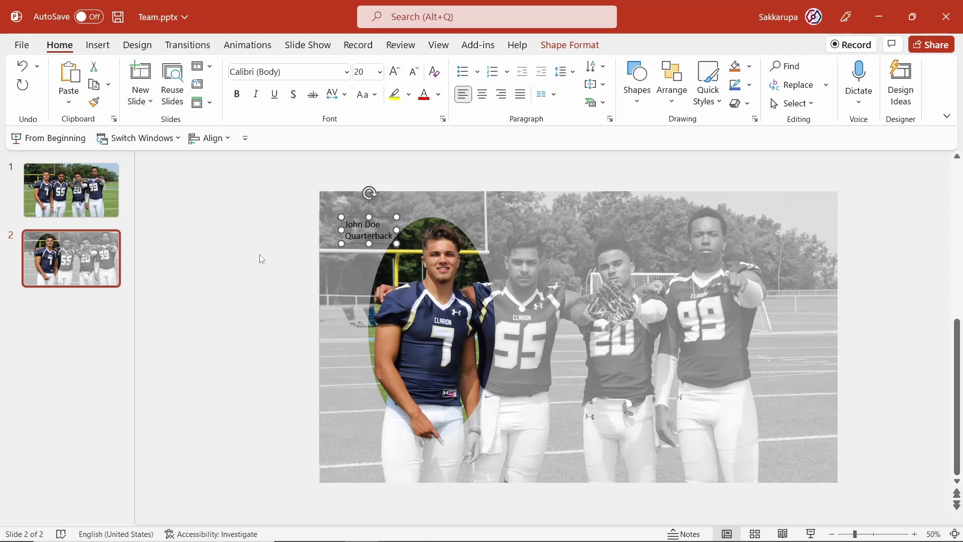
left_click(262, 258)
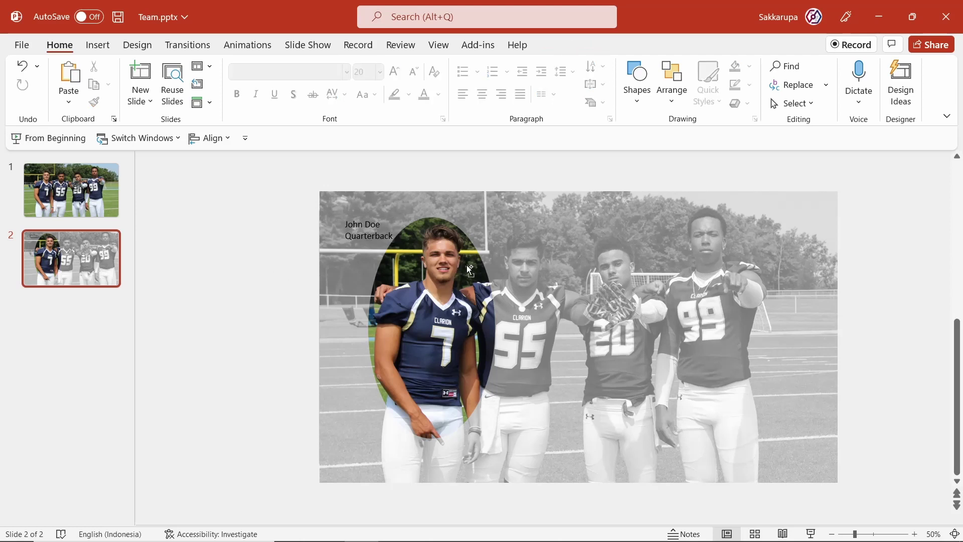
Enlarge all objects on slide 2 together slightly, keeping the upper-left corner fixed, and select slide 2
key("ctrl+a")
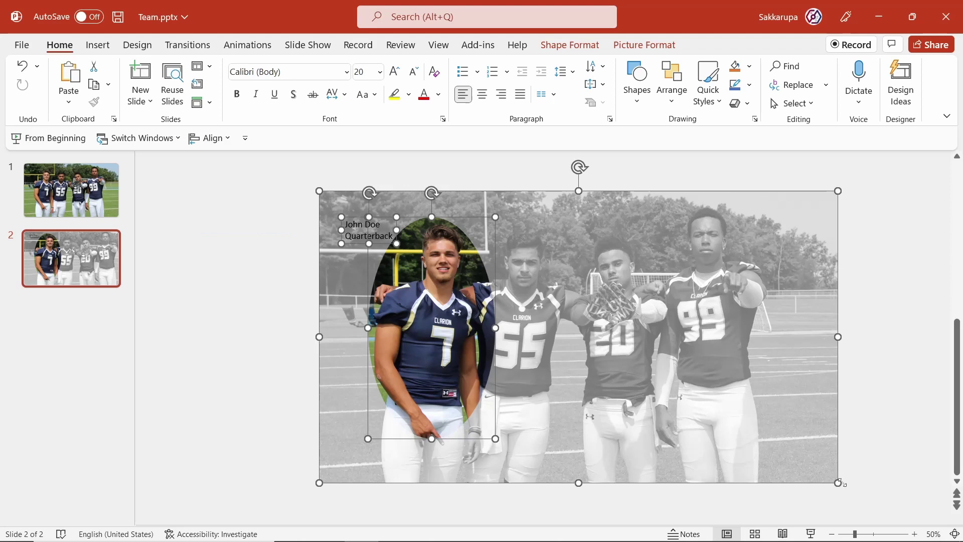
left_click_drag(838, 484, 860, 498)
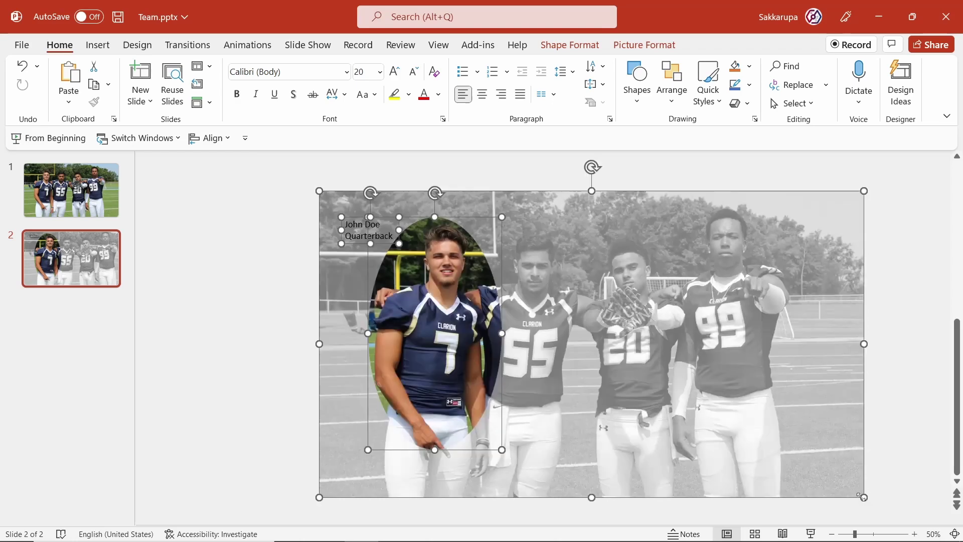
left_click(298, 300)
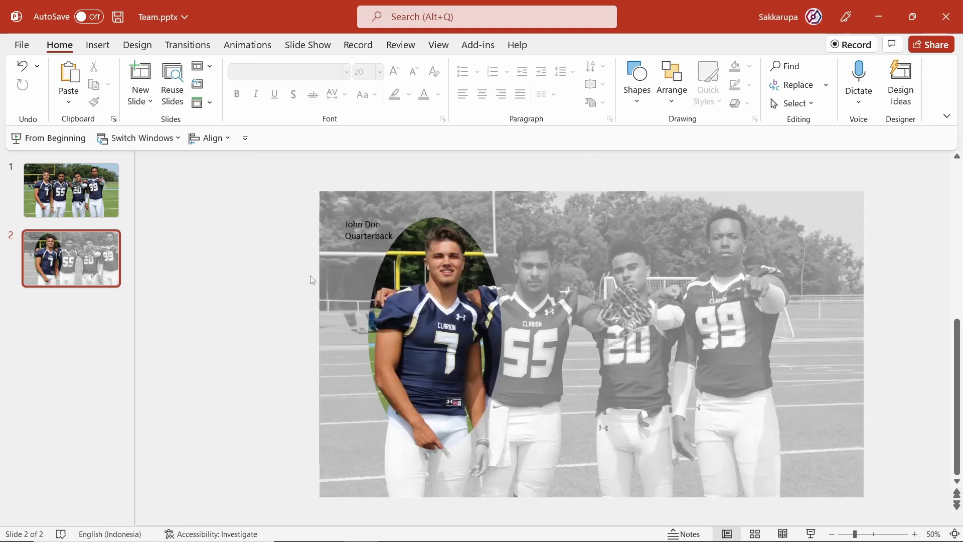
left_click(100, 255)
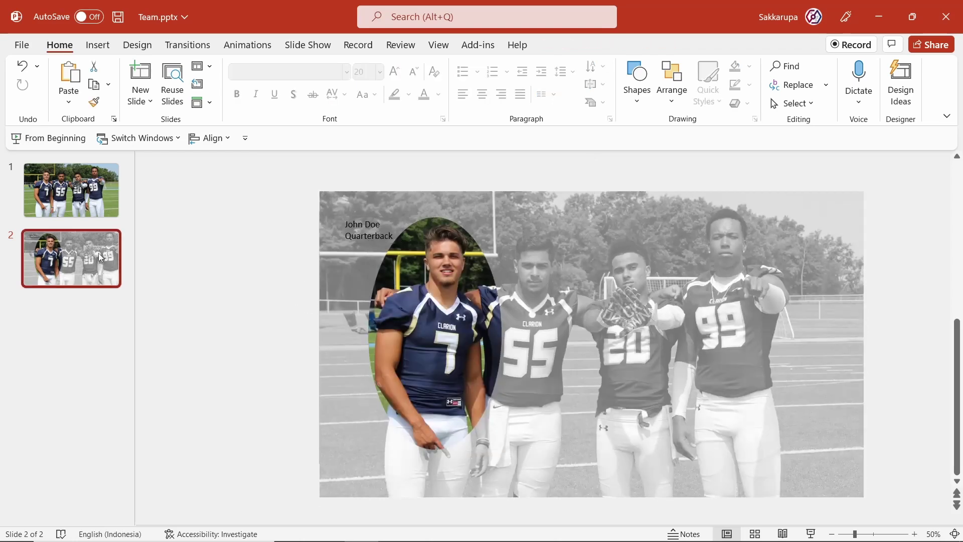
Duplicate slide 2 and, on the copy, shift the oval crop area from player number 7 to player number 20
key("ctrl+d")
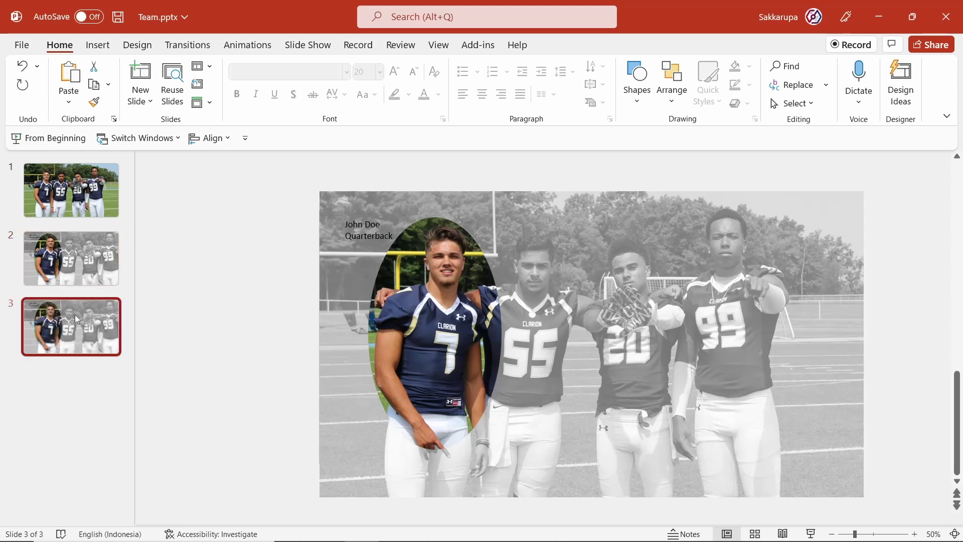
left_click(413, 310)
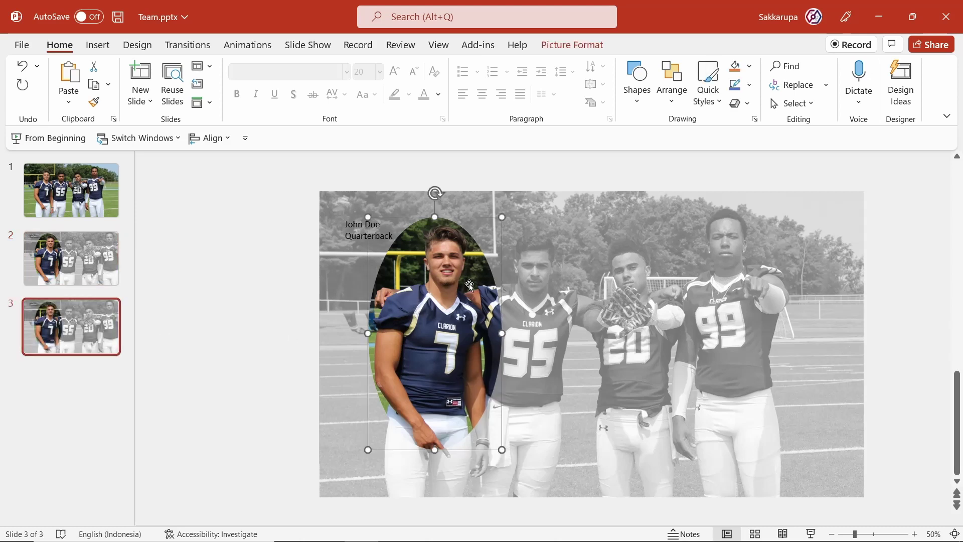
left_click_drag(503, 276, 535, 281)
key("ctrl+z")
left_click(567, 48)
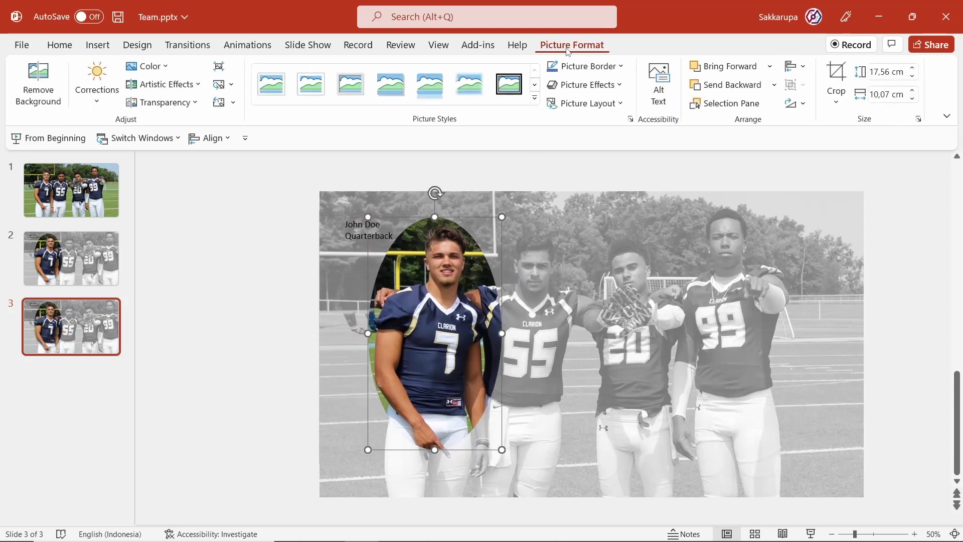
left_click(836, 73)
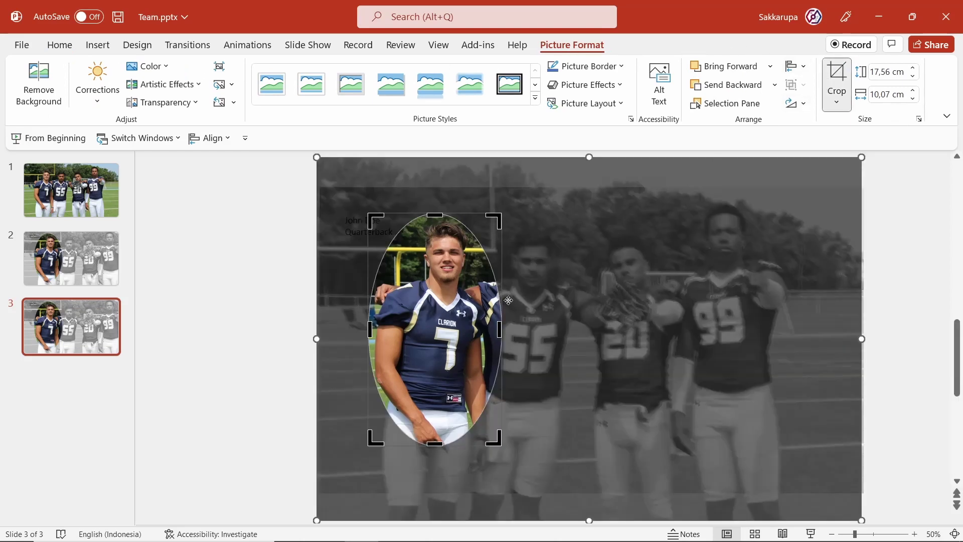
left_click_drag(501, 268, 693, 286)
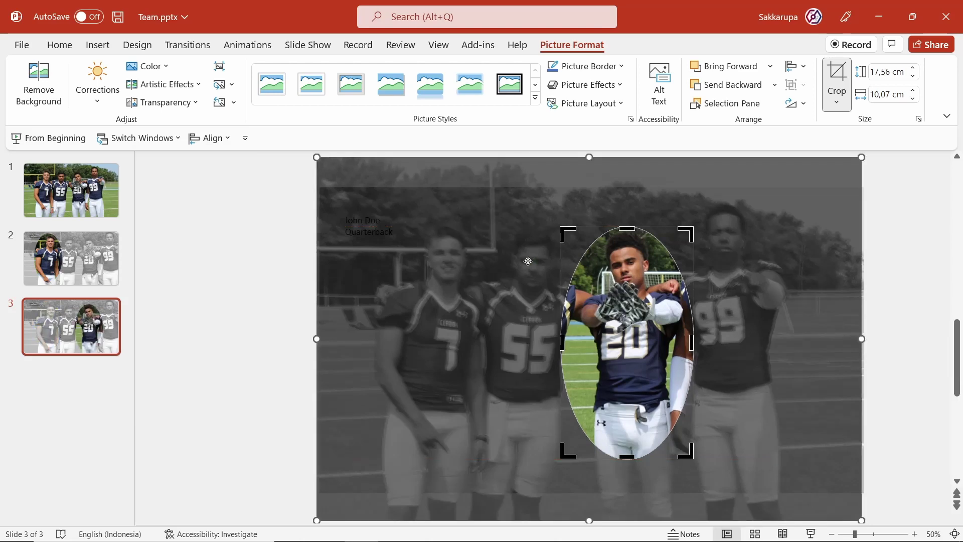
left_click(265, 279)
Move the caption beside player number 20's head and replace its text with that player's full name and "Guard"
left_click(365, 234)
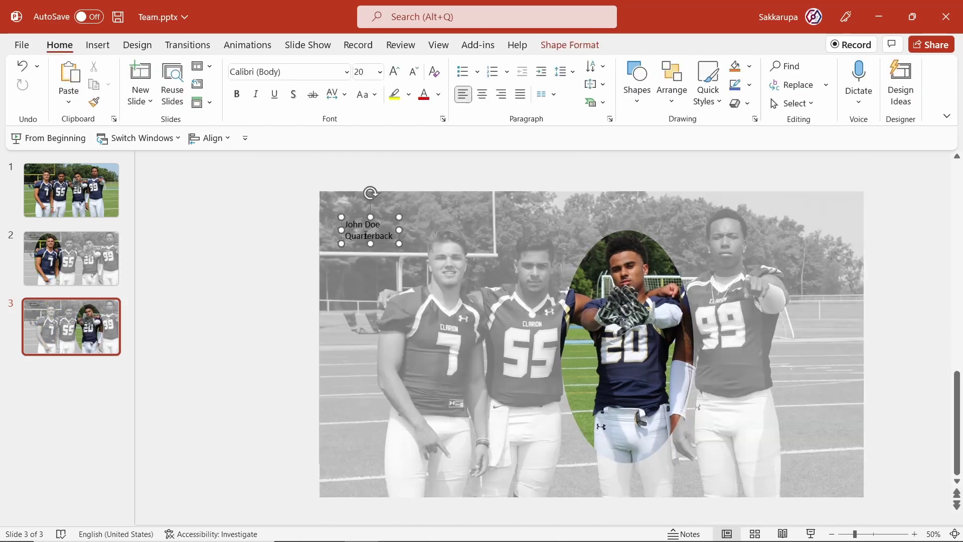
left_click_drag(376, 244, 573, 242)
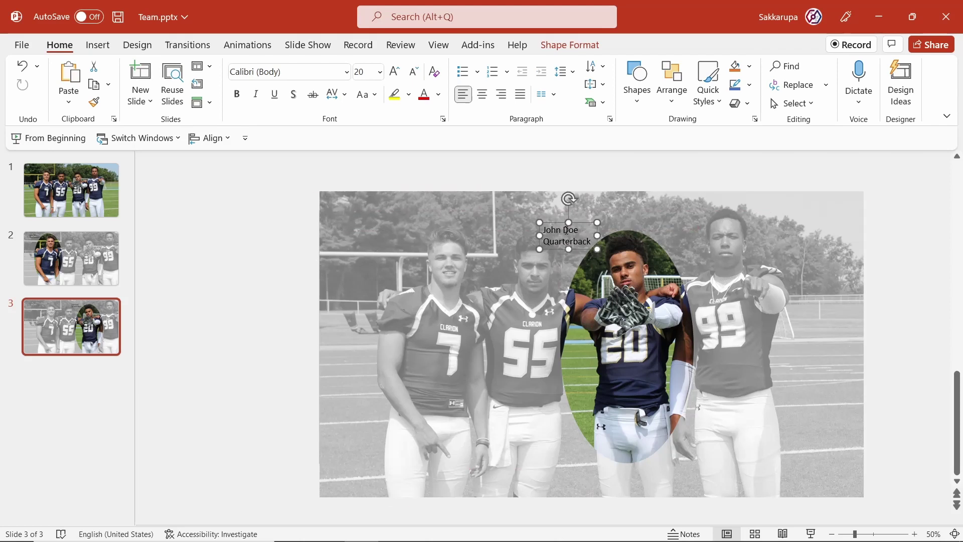
double_click(565, 231)
key("BackSpace")
key("BackSpace")
key("BackSpace")
key("BackSpace")
key("BackSpace")
key("BackSpace")
type("imon Do")
double_click(581, 243)
type("Guard")
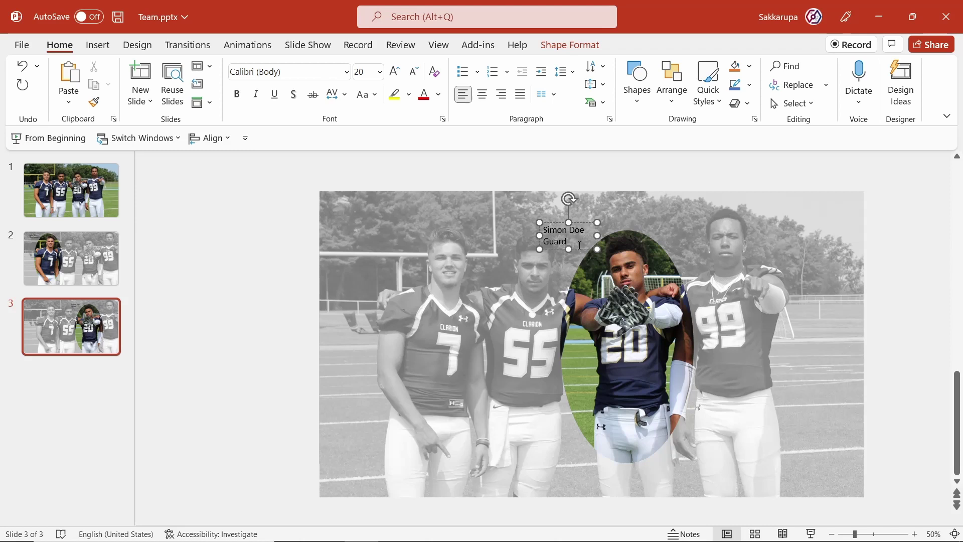
left_click(895, 285)
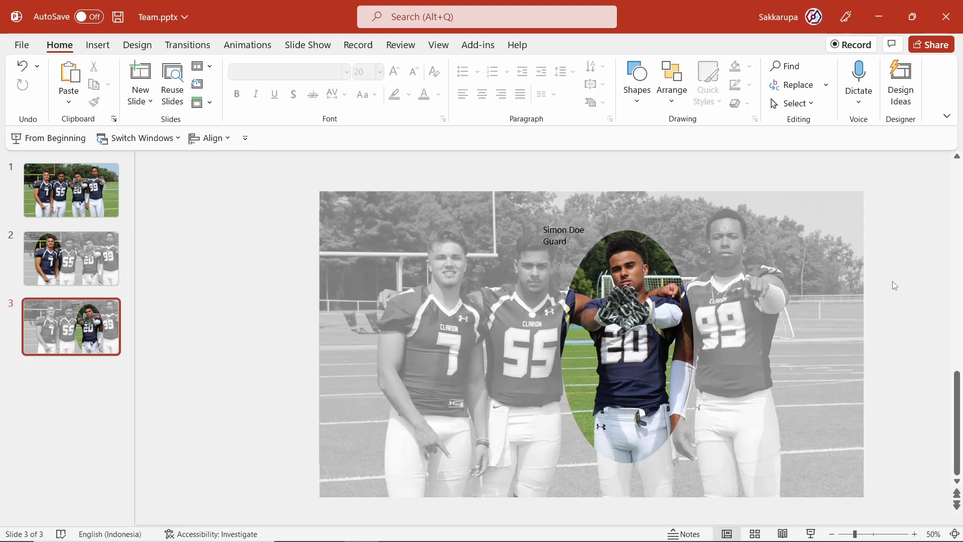
Duplicate slide 3 and, on the copy, shift the oval crop area from player number 20 to player number 99
left_click(58, 321)
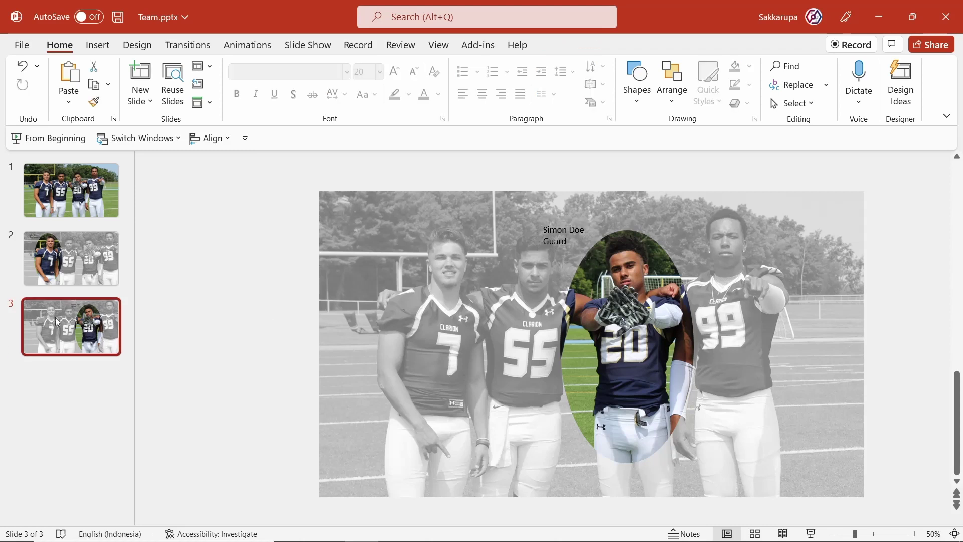
key("ctrl+d")
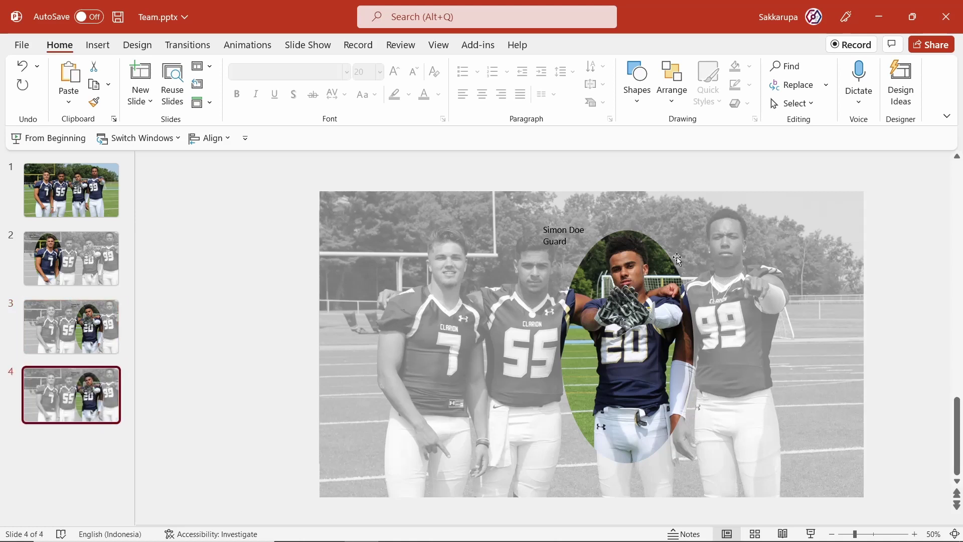
left_click(620, 275)
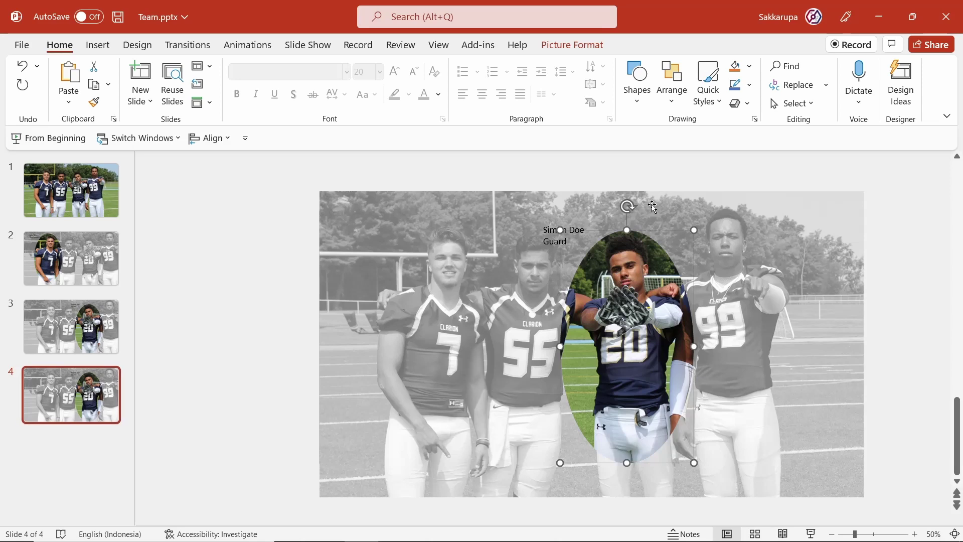
left_click(594, 48)
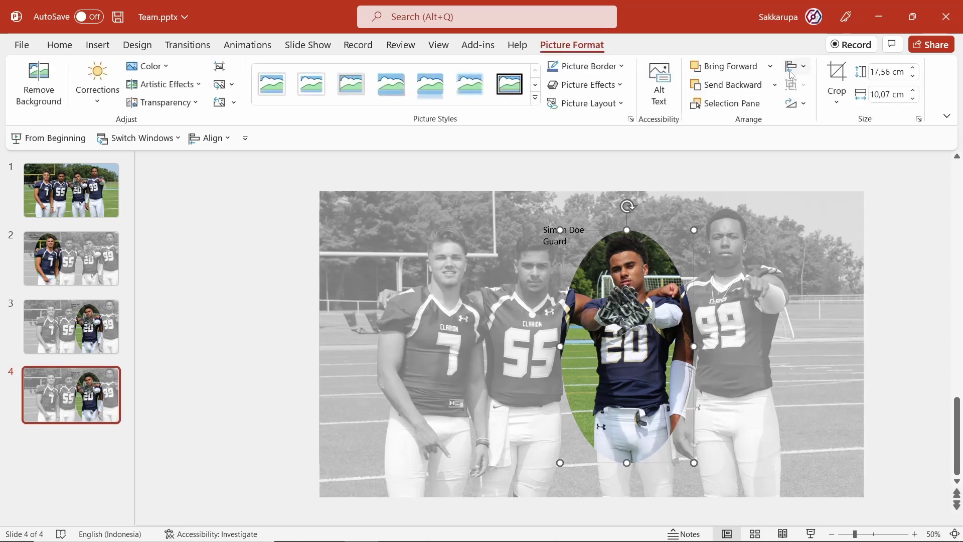
left_click(836, 75)
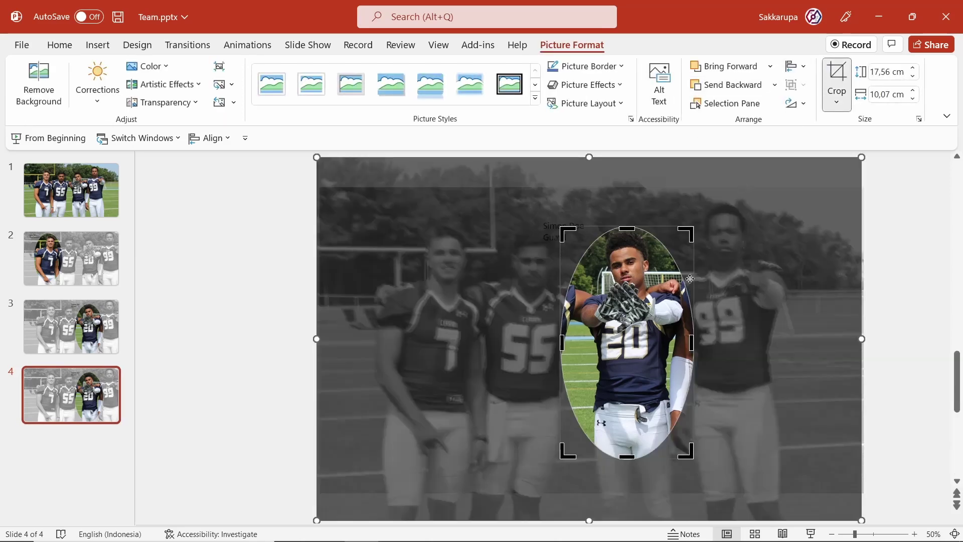
left_click_drag(696, 274, 774, 252)
left_click_drag(796, 244, 792, 237)
left_click(247, 316)
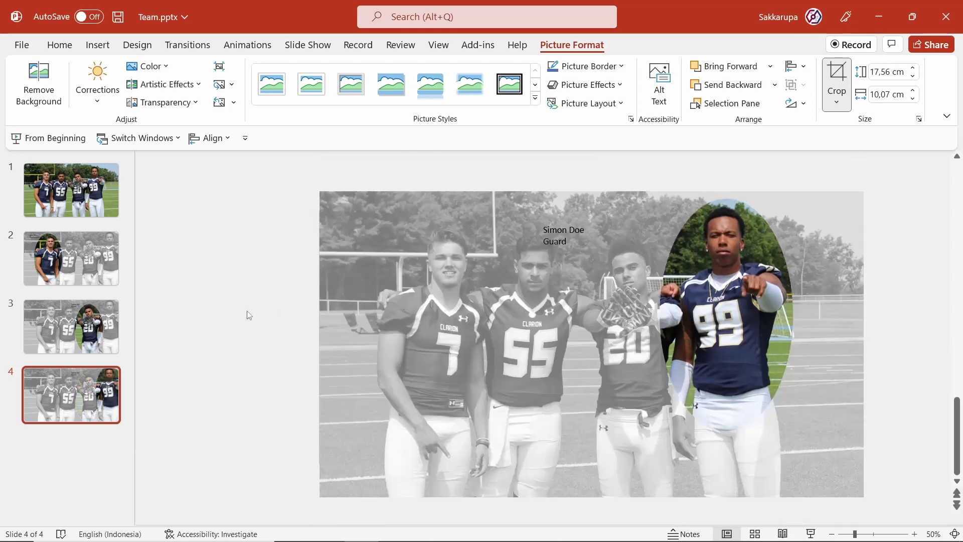
Move the caption on slide 4 beside player number 99's head
left_click(566, 245)
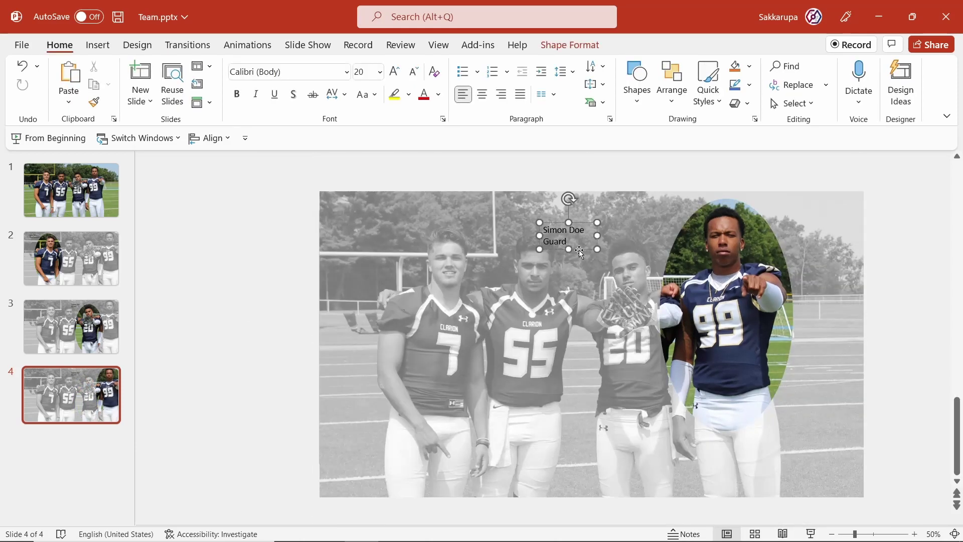
left_click_drag(579, 250, 667, 236)
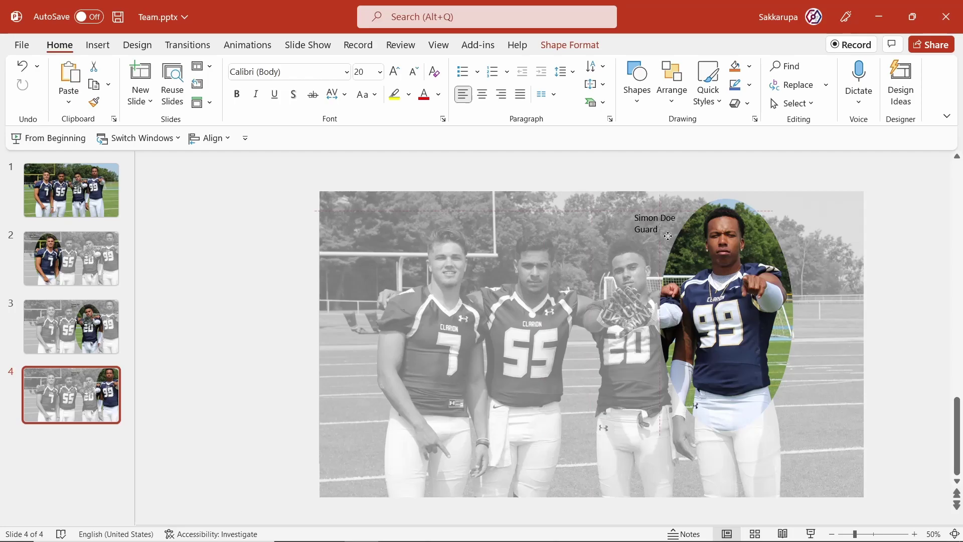